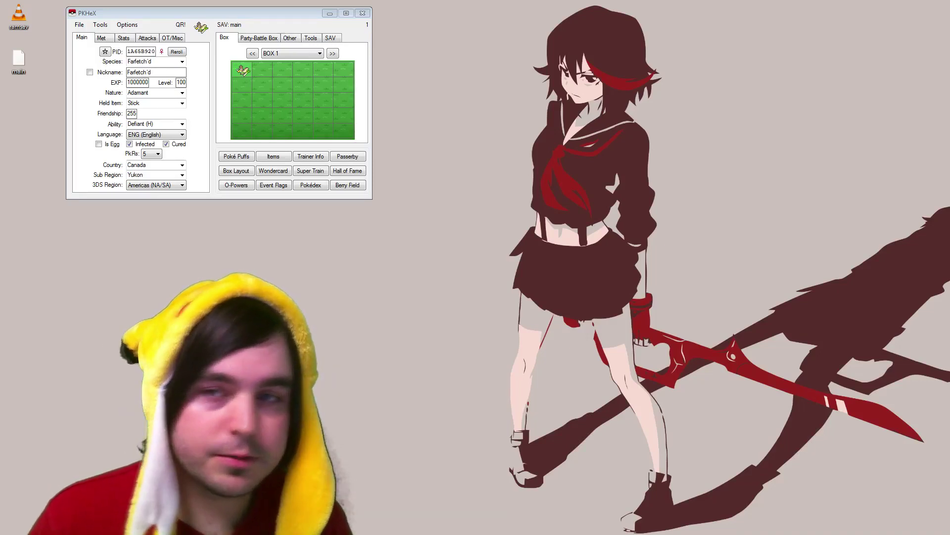
Load the ramsav save file from the desktop into PKHeX.
left_click(18, 60)
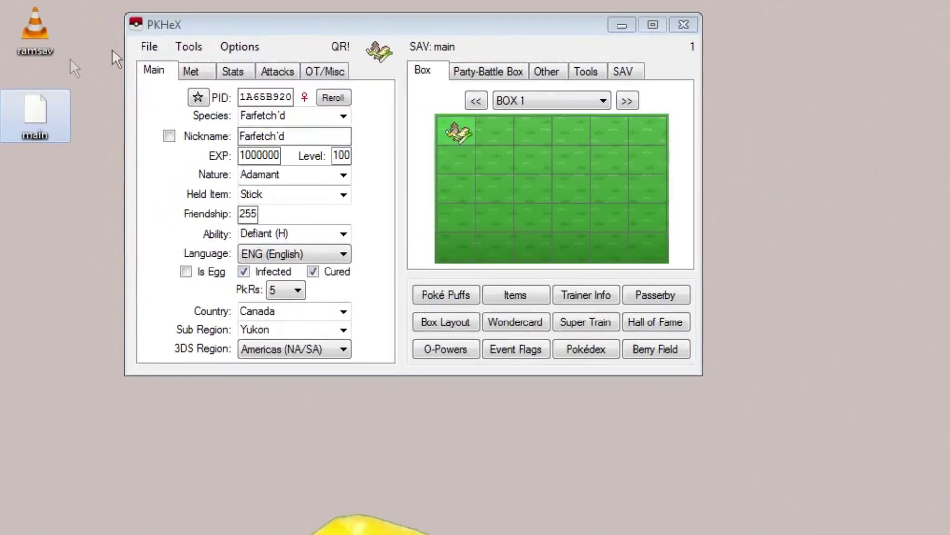
left_click(21, 29)
left_click(34, 118)
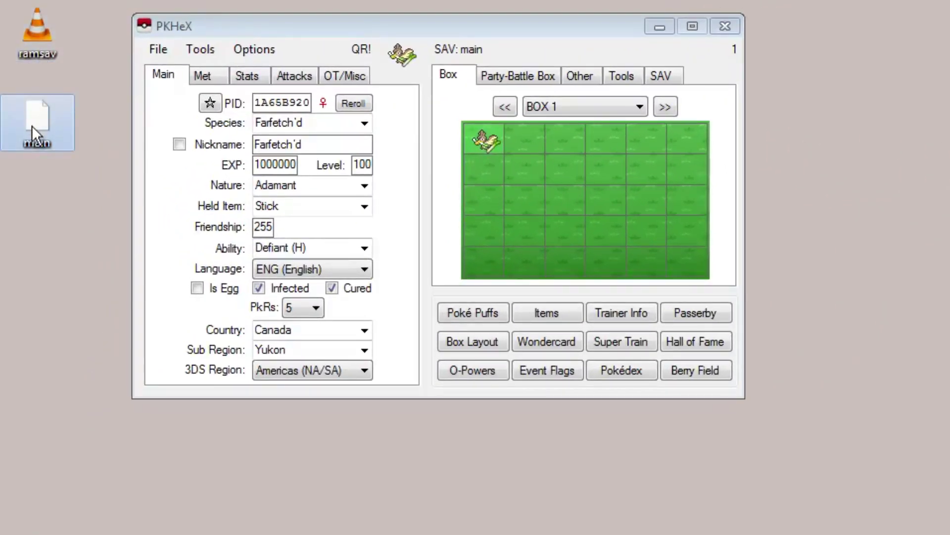
key("Up")
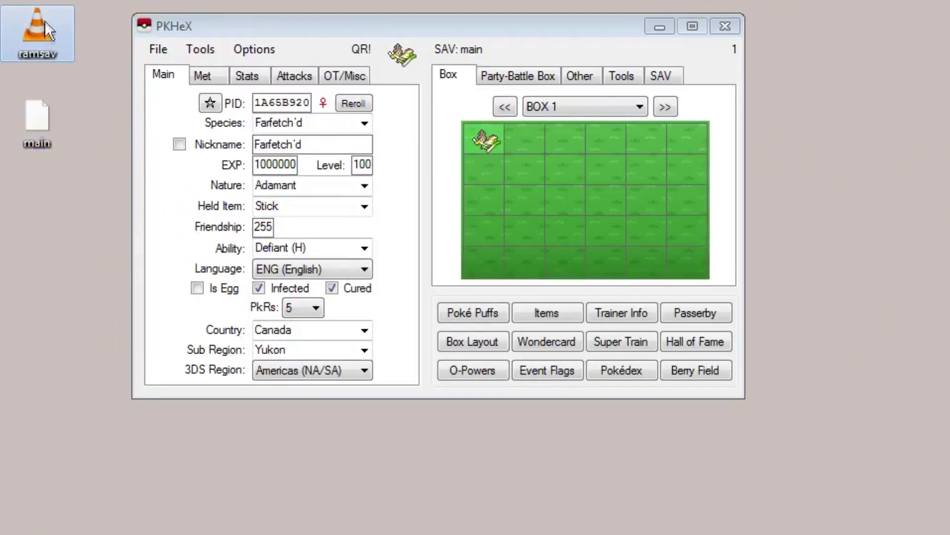
left_click(36, 141)
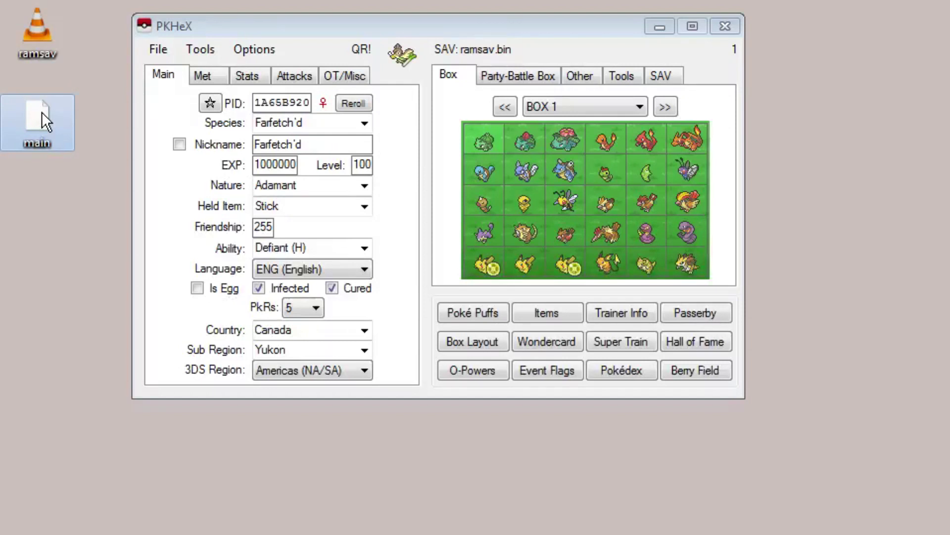
left_click_drag(39, 107, 401, 235)
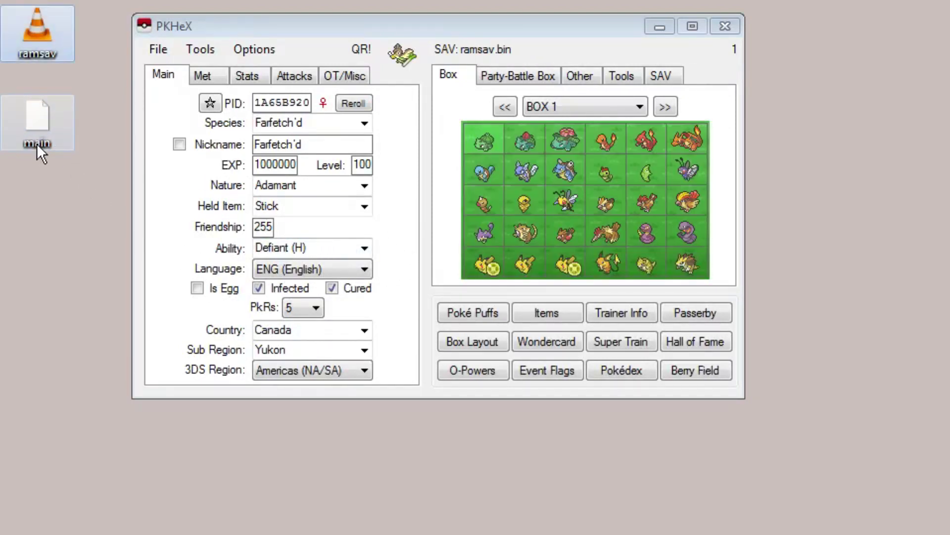
left_click(56, 37)
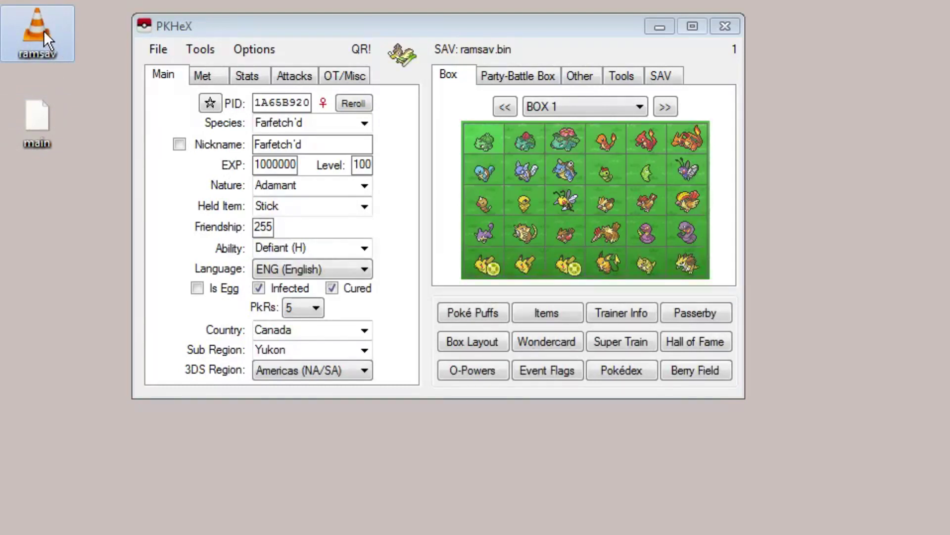
left_click_drag(128, 125, 300, 214)
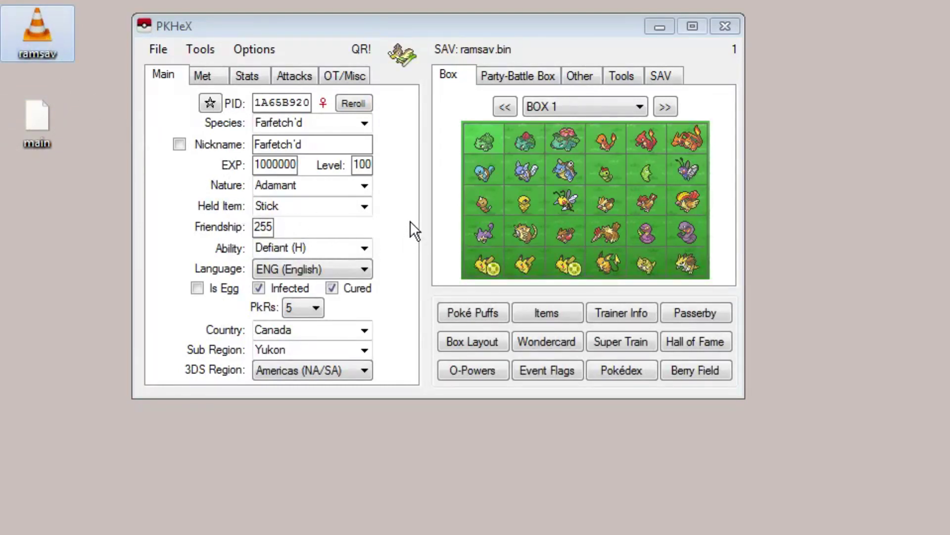
Load the main save file from the desktop and place the Farfetch'd being edited in the first slot of Box 1.
left_click_drag(39, 124, 275, 214)
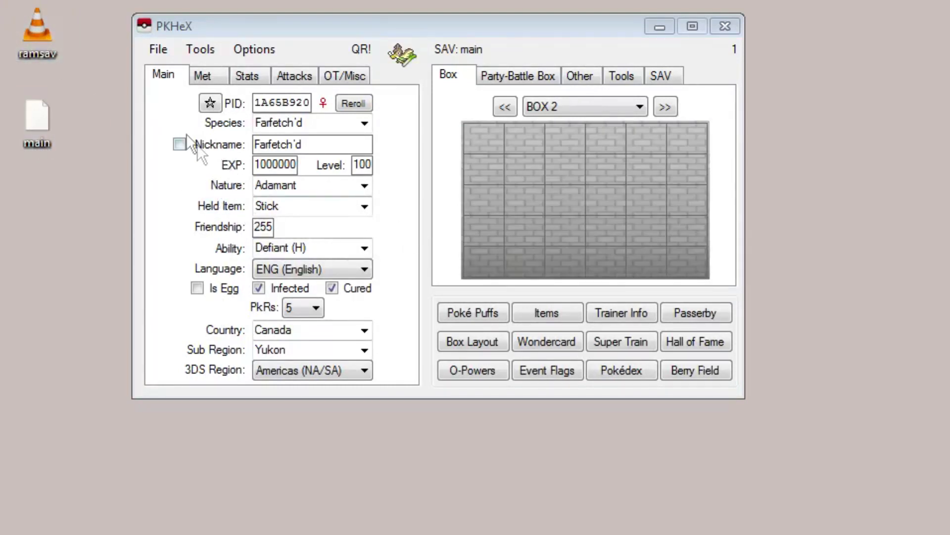
left_click(504, 106)
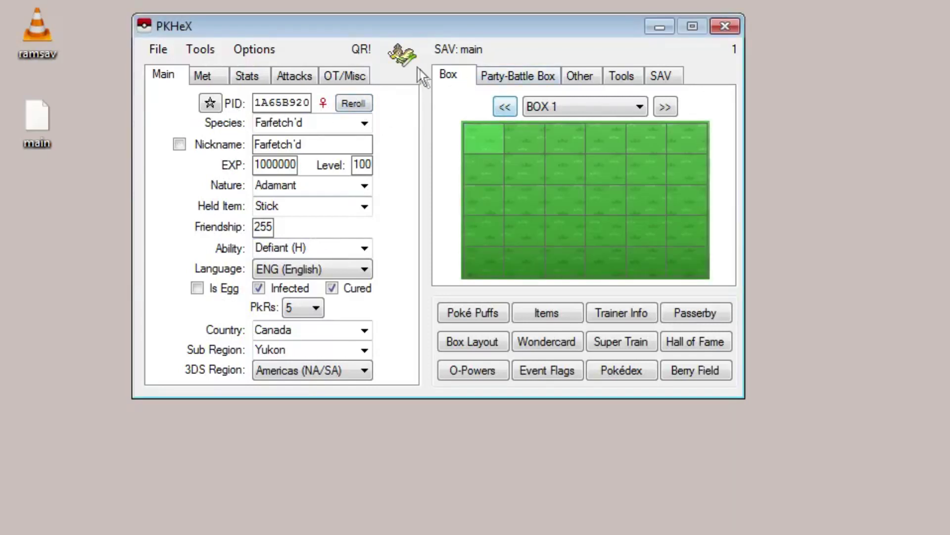
left_click_drag(400, 61, 485, 149)
View the Farfetch'd in Box 1's first slot and look through its met, stats and attacks data.
right_click(486, 142)
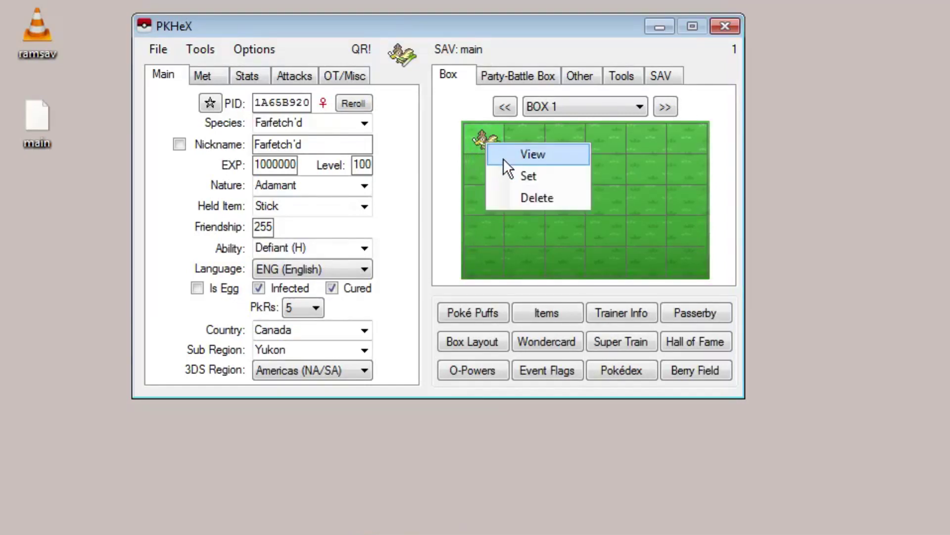
left_click(503, 158)
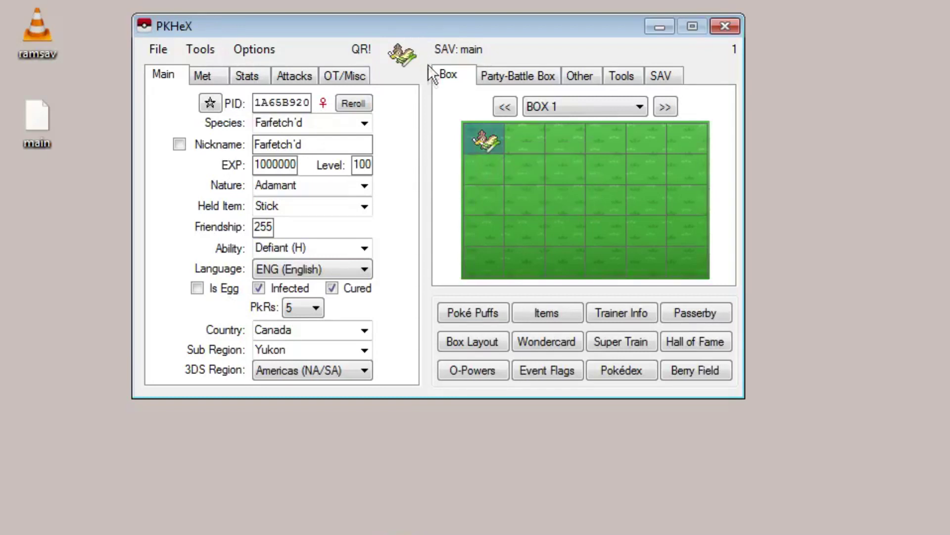
left_click(207, 76)
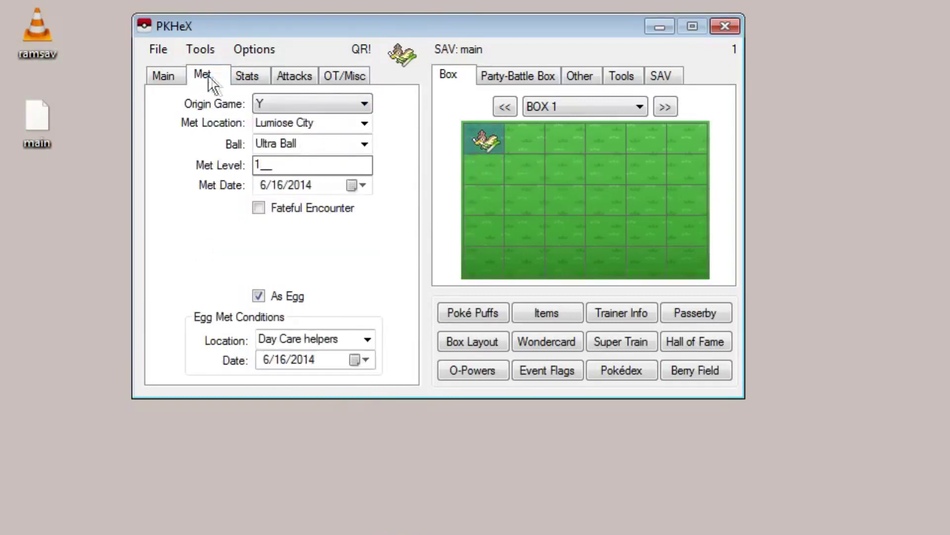
left_click(242, 77)
left_click(290, 77)
left_click(167, 76)
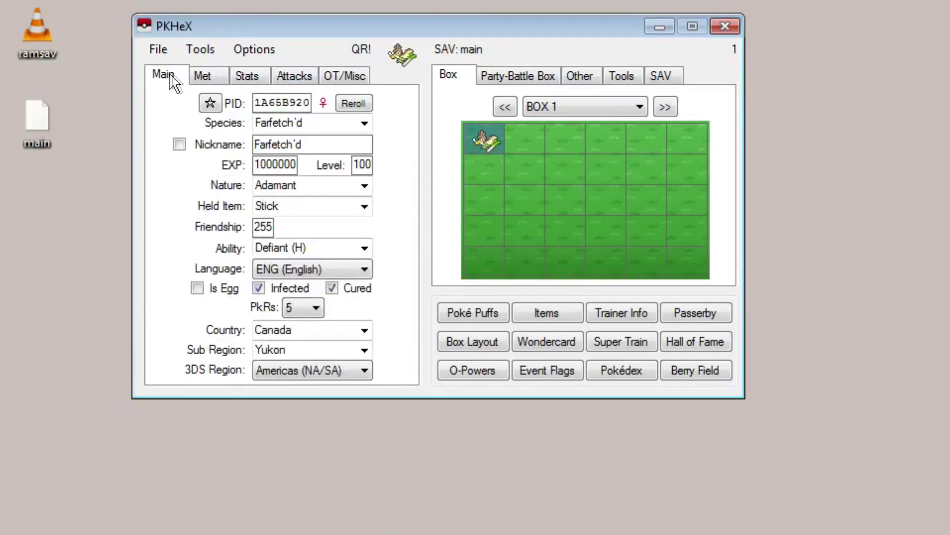
Set an exact copy of the Farfetch'd in the second slot of Box 1 and check its trainer and encryption details.
right_click(519, 140)
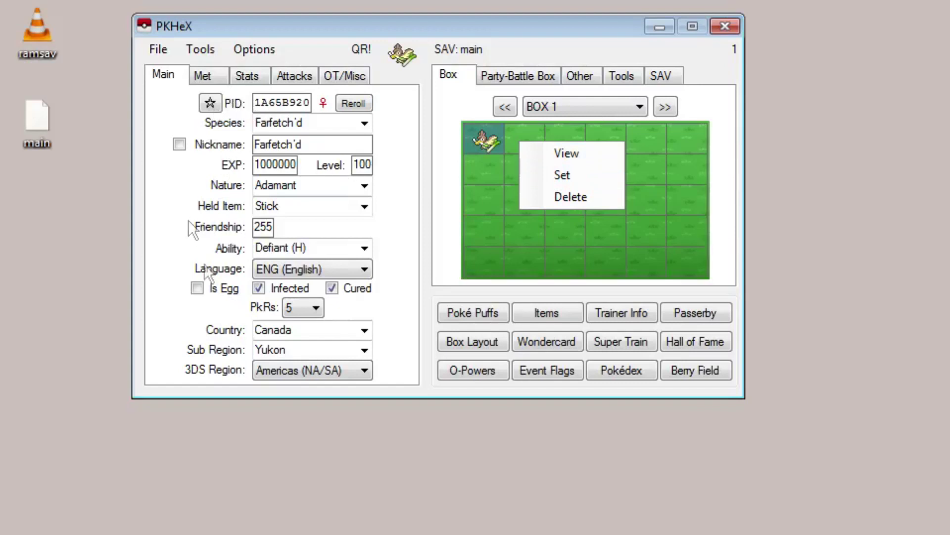
left_click(583, 176)
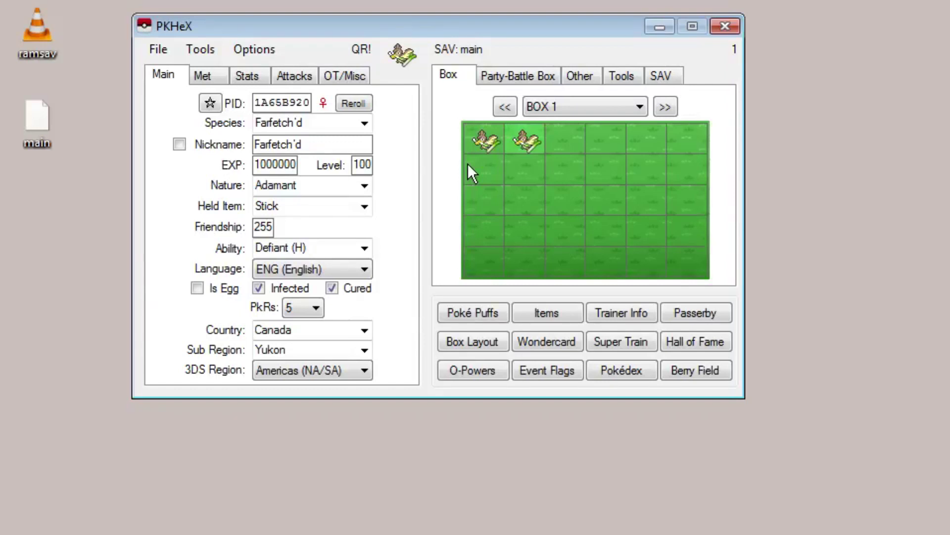
left_click(321, 76)
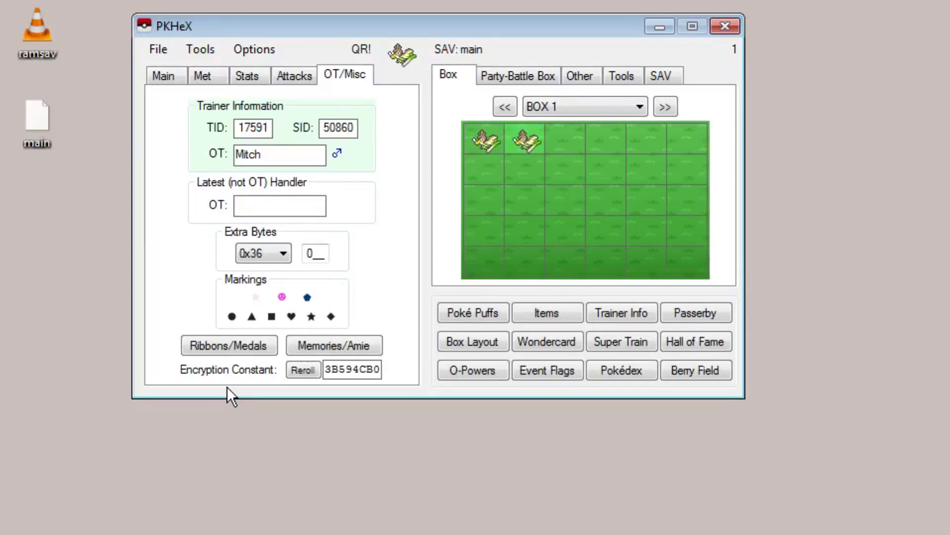
left_click(185, 78)
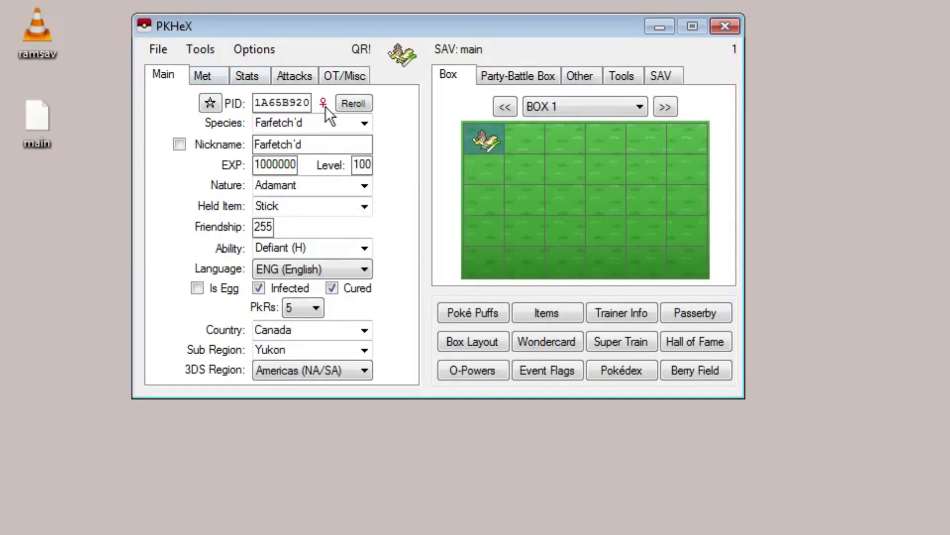
Reroll the Farfetch'd's PID and encryption constant, and set the result in the second slot of Box 1.
left_click(350, 105)
left_click(332, 79)
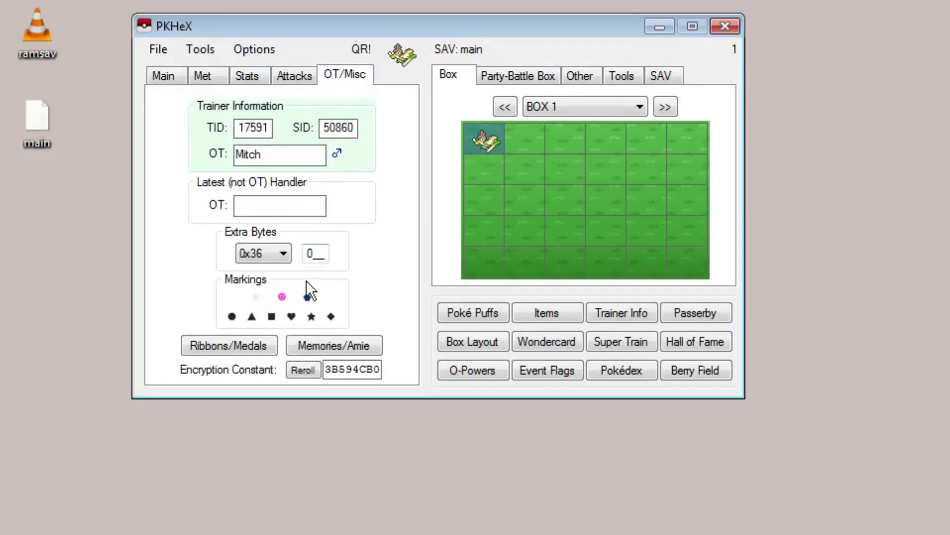
left_click(300, 370)
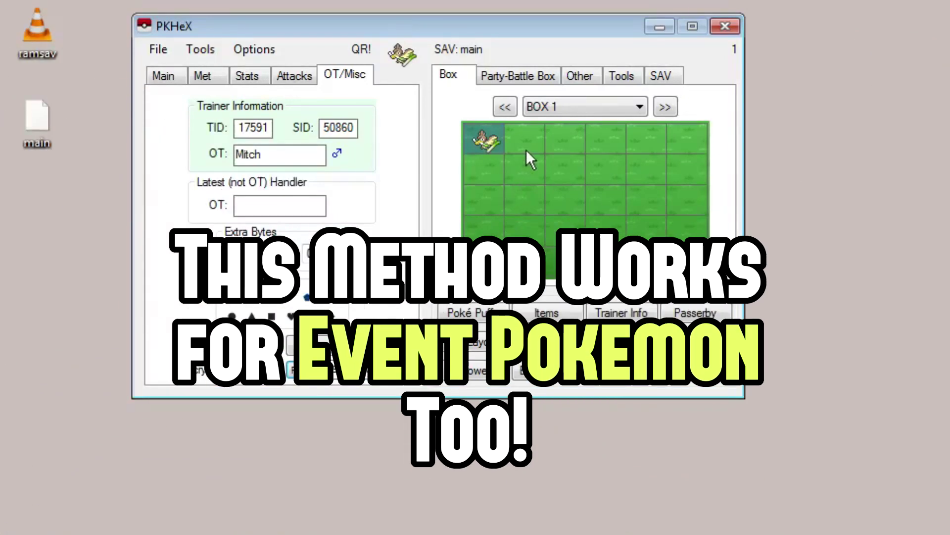
right_click(524, 144)
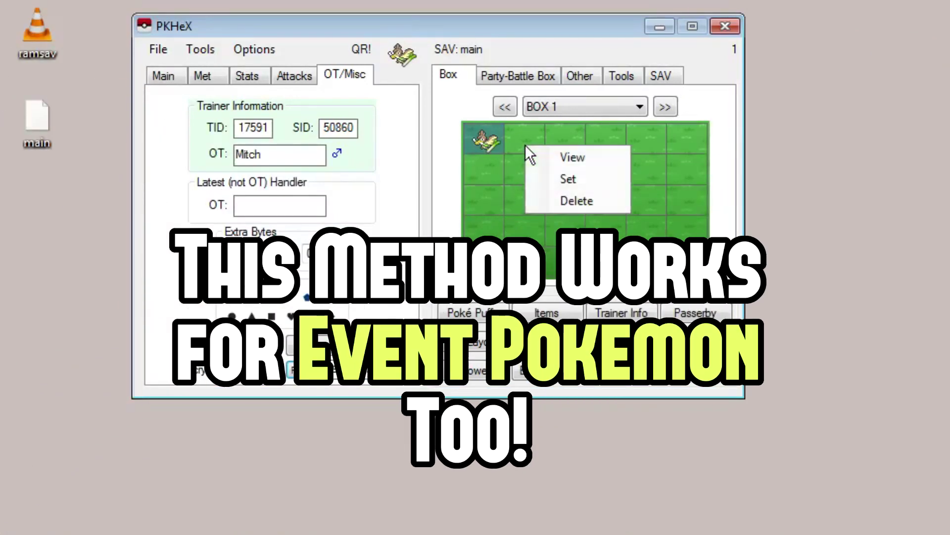
left_click(552, 178)
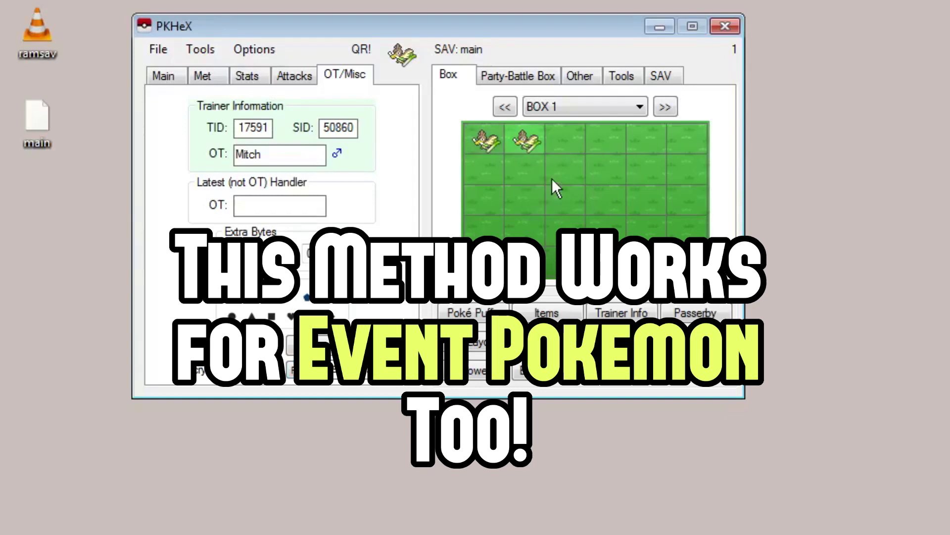
View the two Farfetch'd in Box 1 alternately to compare their PIDs.
right_click(482, 144)
left_click(510, 157)
left_click(163, 76)
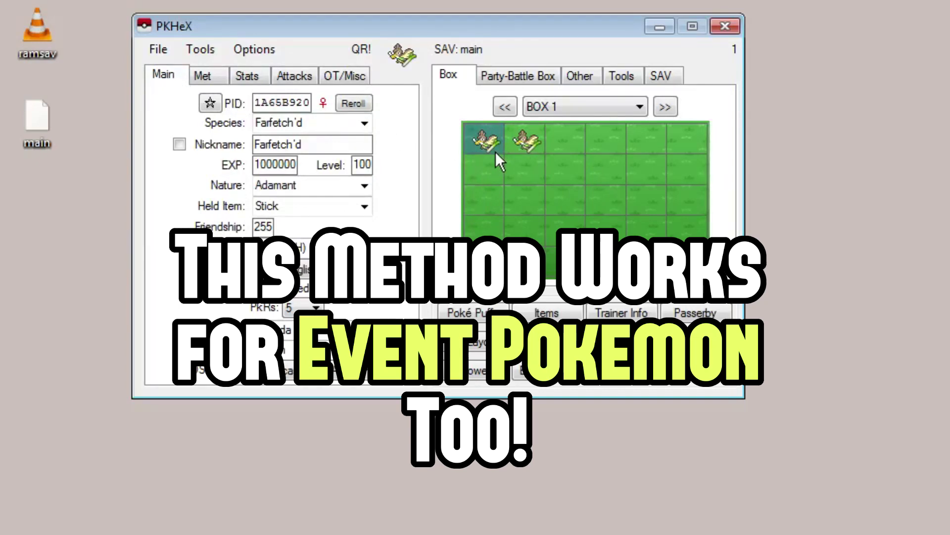
right_click(538, 142)
left_click(556, 149)
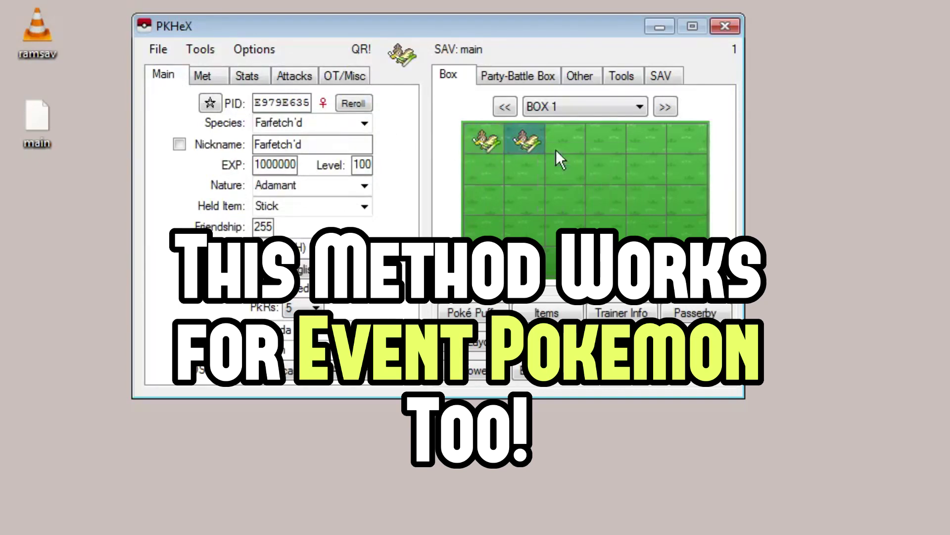
right_click(471, 143)
left_click(494, 148)
right_click(518, 142)
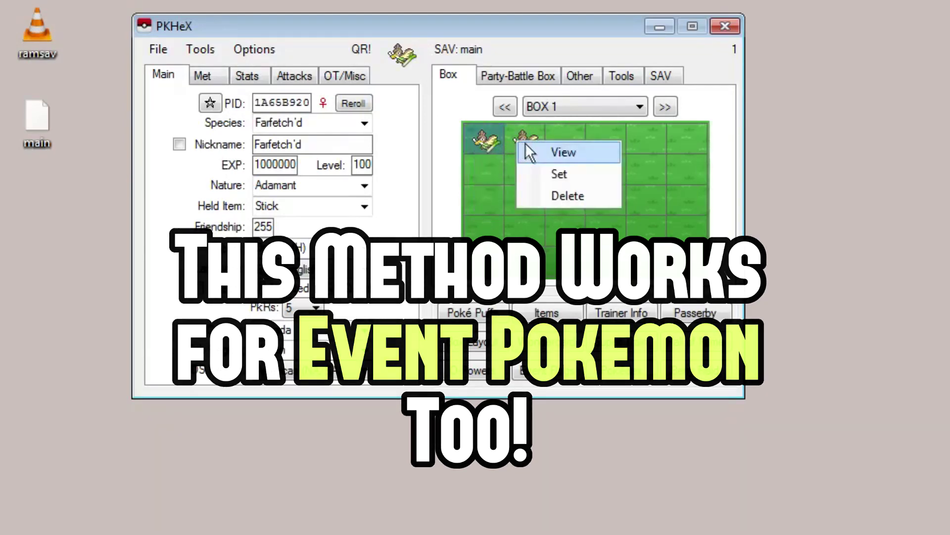
left_click(528, 148)
left_click(218, 47)
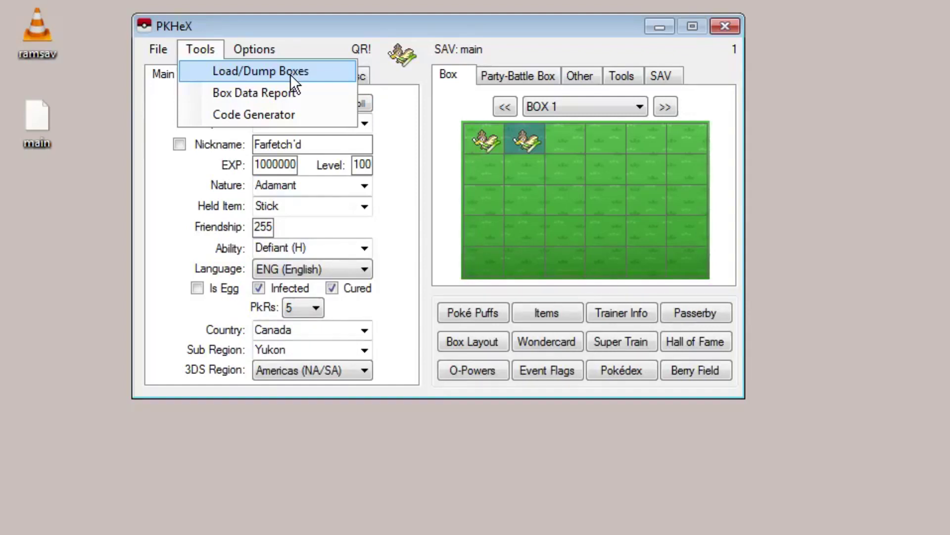
left_click(533, 163)
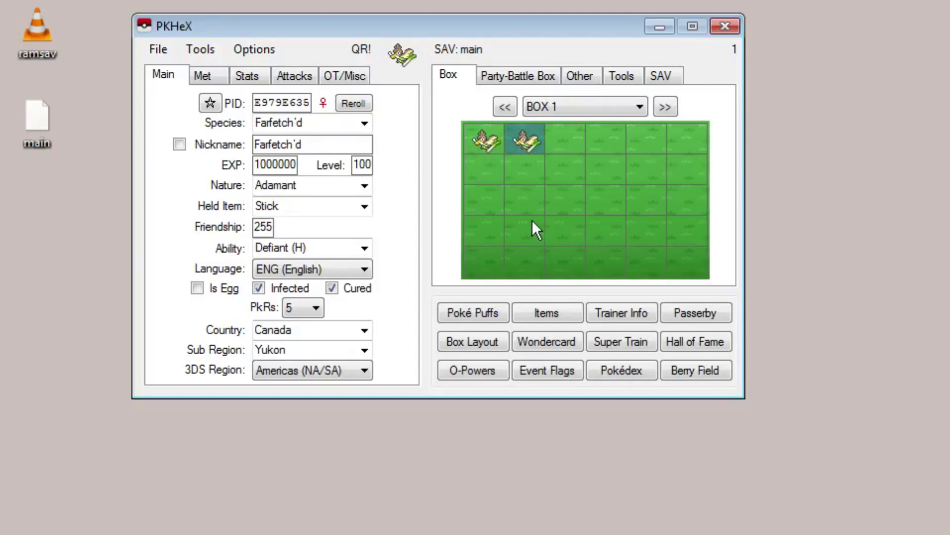
Examine the second Farfetch'd's encryption constant and its available Pokérus strain values.
left_click(345, 76)
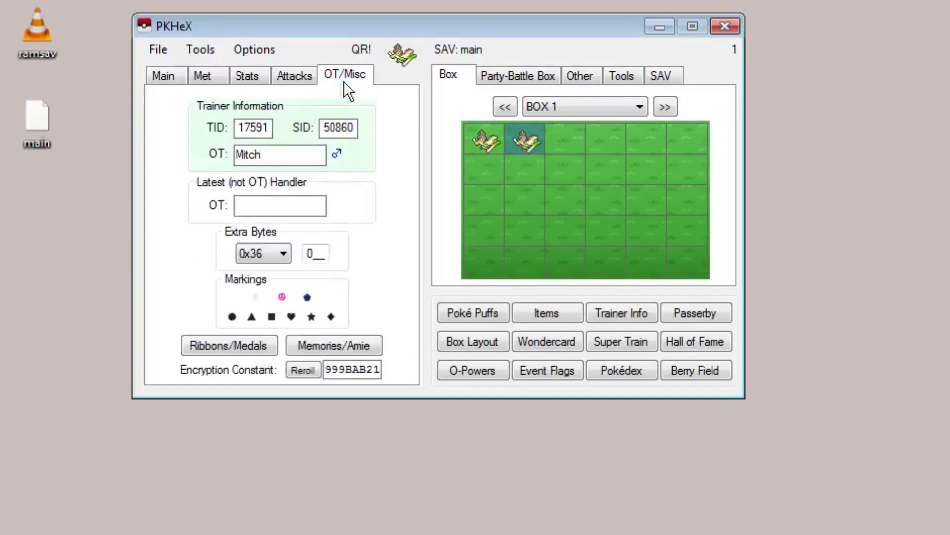
left_click(170, 78)
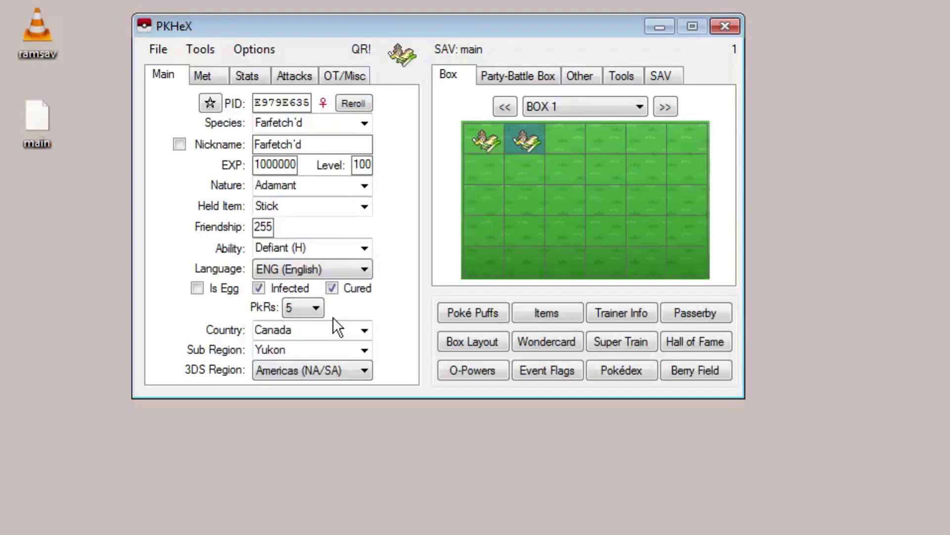
left_click(318, 303)
left_click(317, 303)
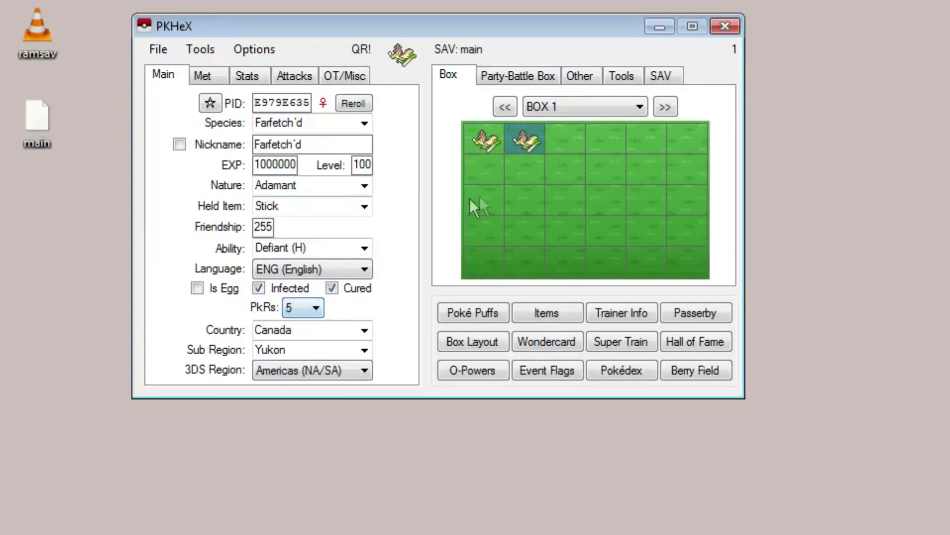